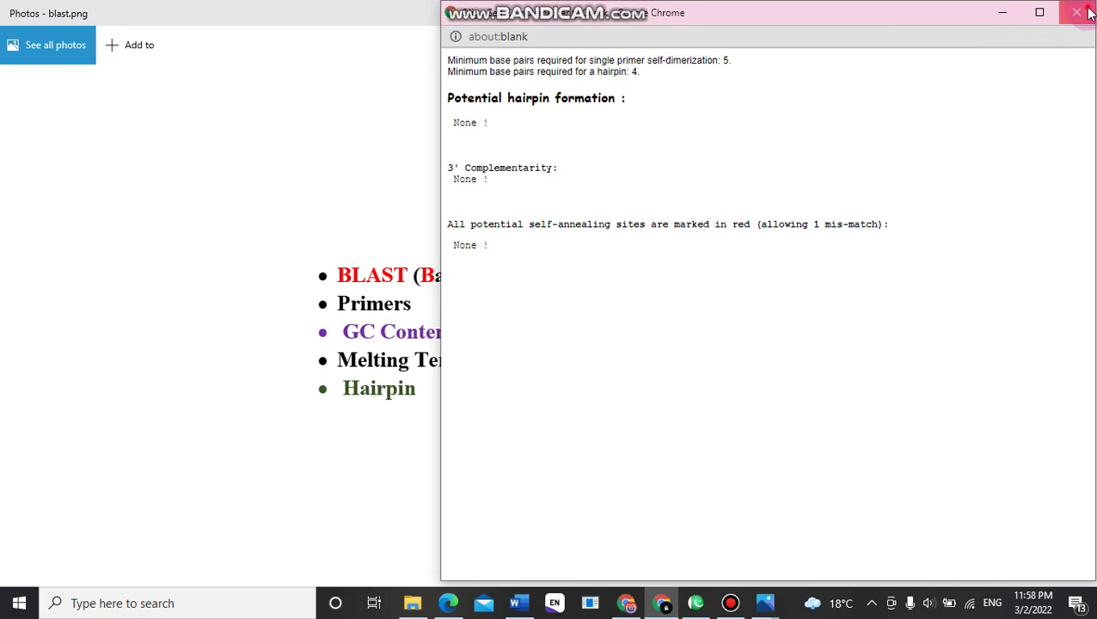
Switch to Chrome, search for "oligo calculator" and open the OligoCalc: Oligonucleotide Properties Calculator page.
{"action": "left_click", "coordinate": [1091, 12]}
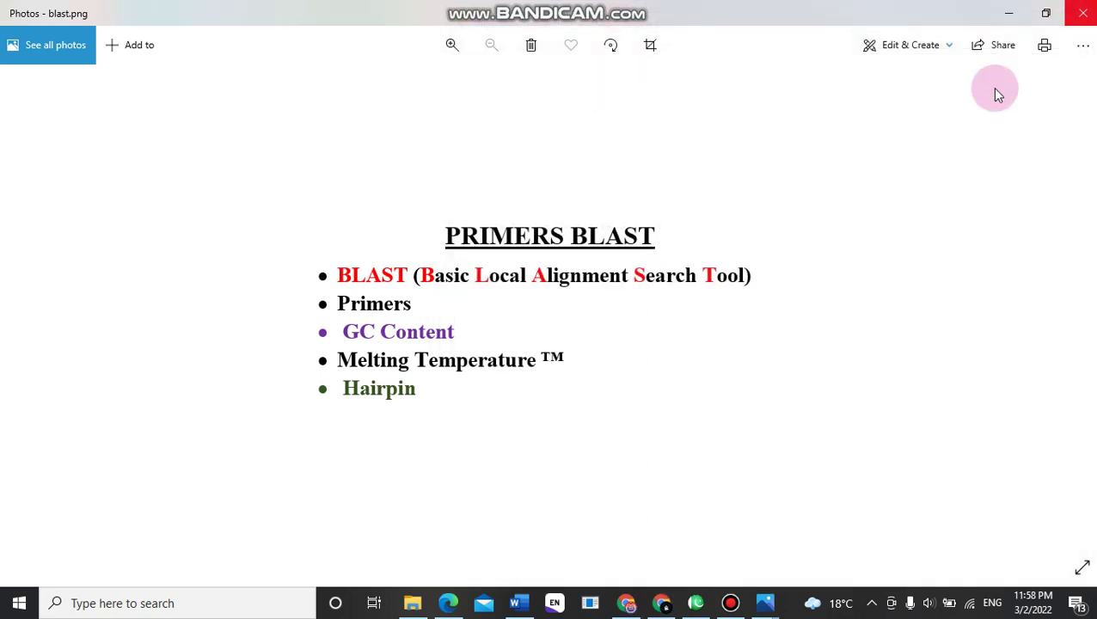
{"action": "left_click", "coordinate": [661, 597]}
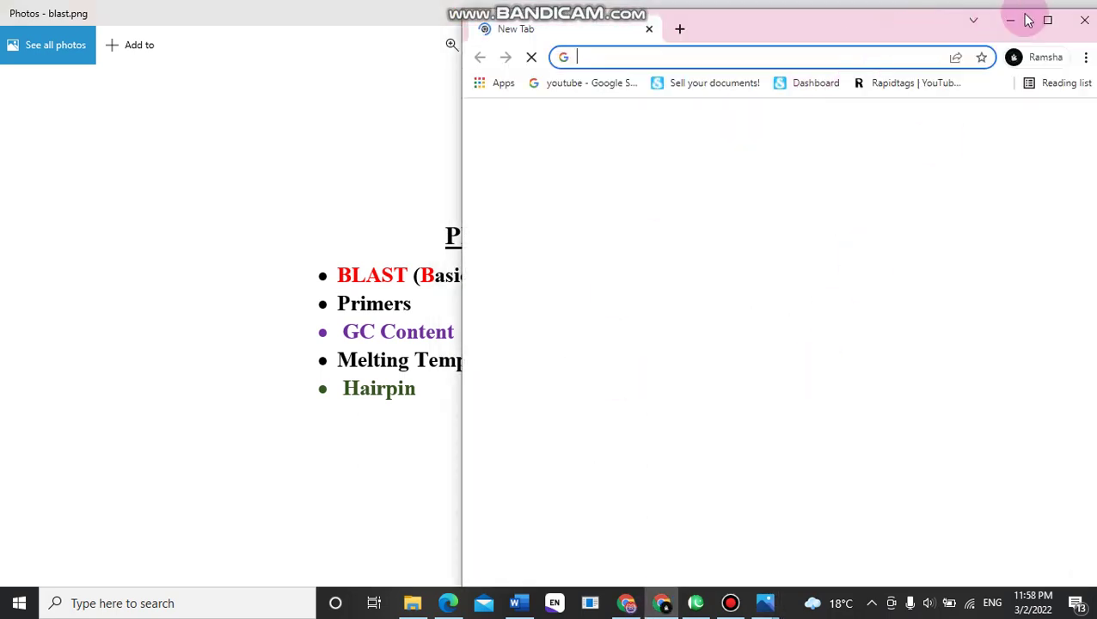
{"action": "left_click", "coordinate": [1048, 19]}
{"action": "left_click", "coordinate": [559, 49]}
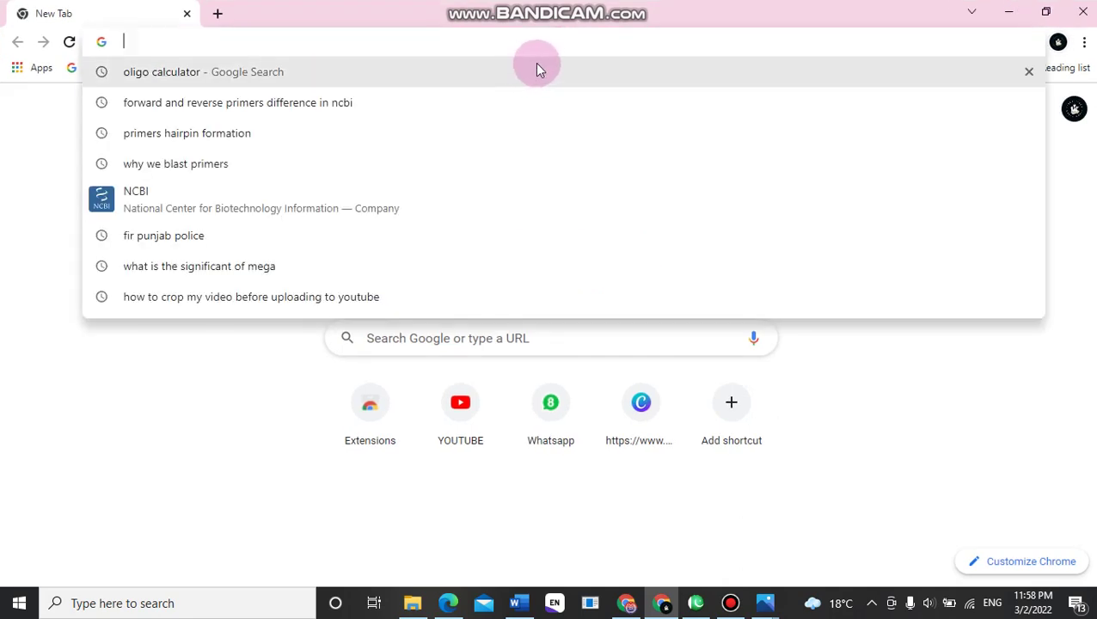
{"action": "type", "text": "o"}
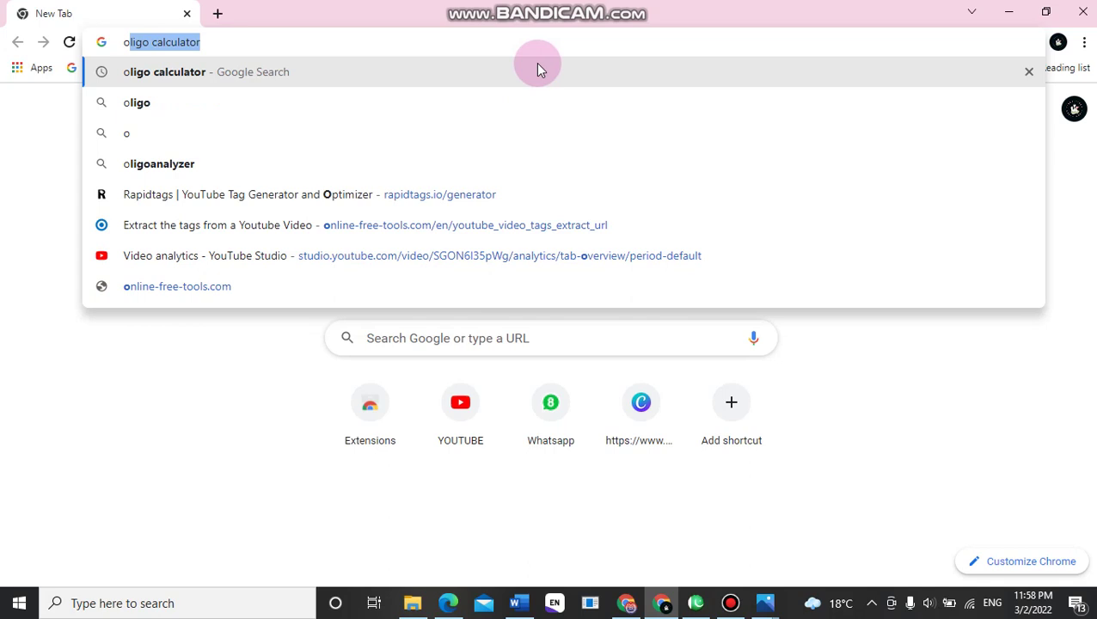
{"action": "type", "text": "ligo"}
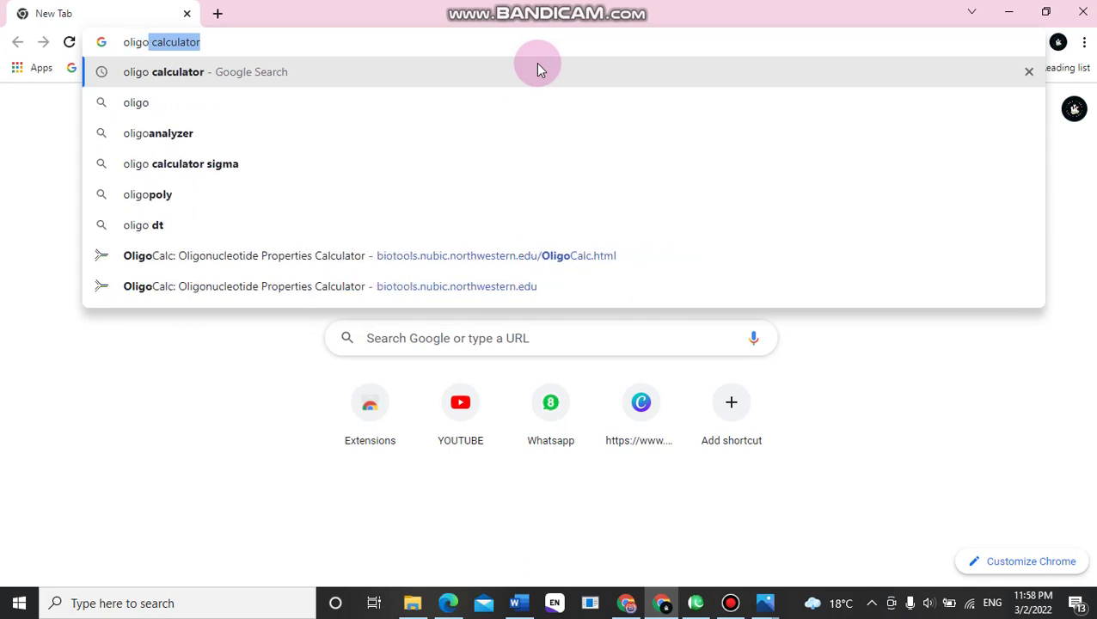
{"action": "key", "text": "Return"}
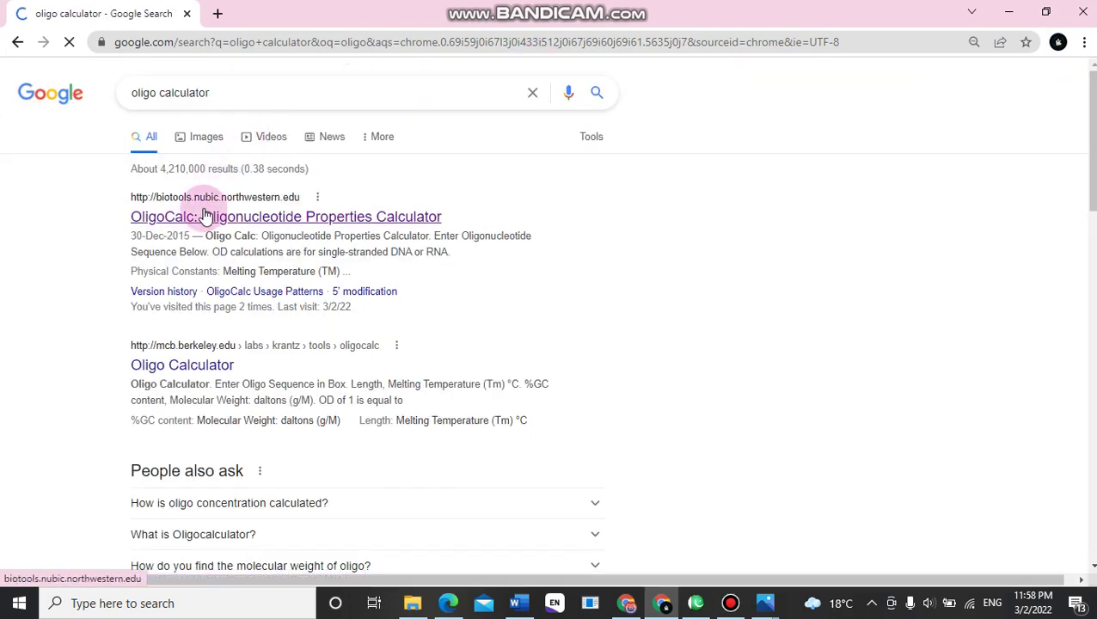
{"action": "left_click", "coordinate": [201, 219]}
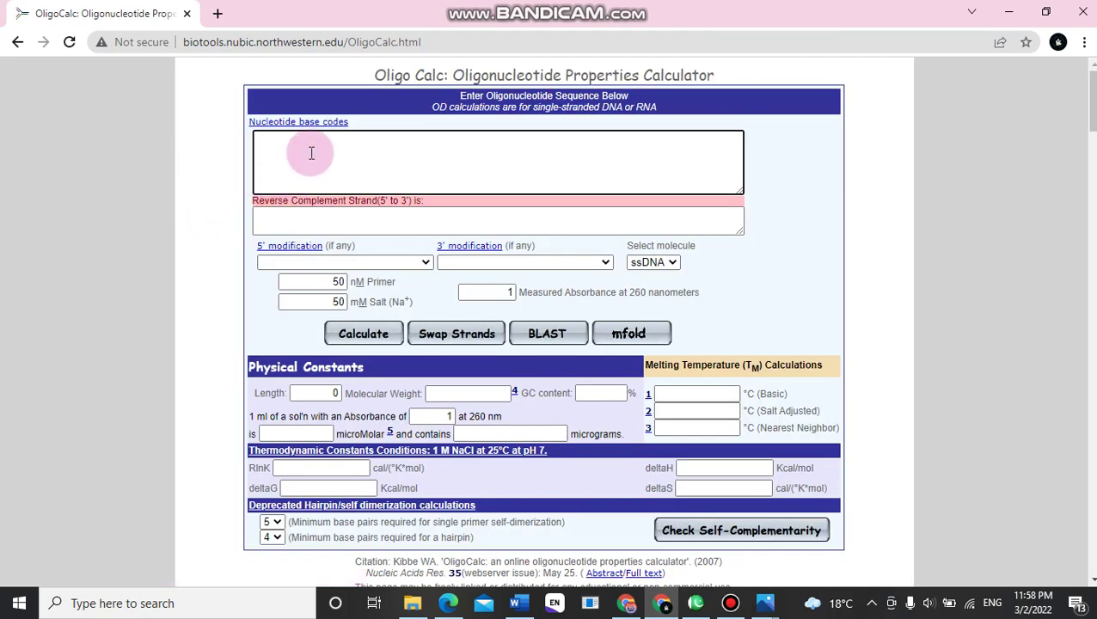
Enter the primer sequence AGTCTGTCAAAATGGAGAAAATAG and calculate its physical constants and melting temperatures.
{"action": "type", "text": "AGTCTGTCAAAATGGAGAAAATAG"}
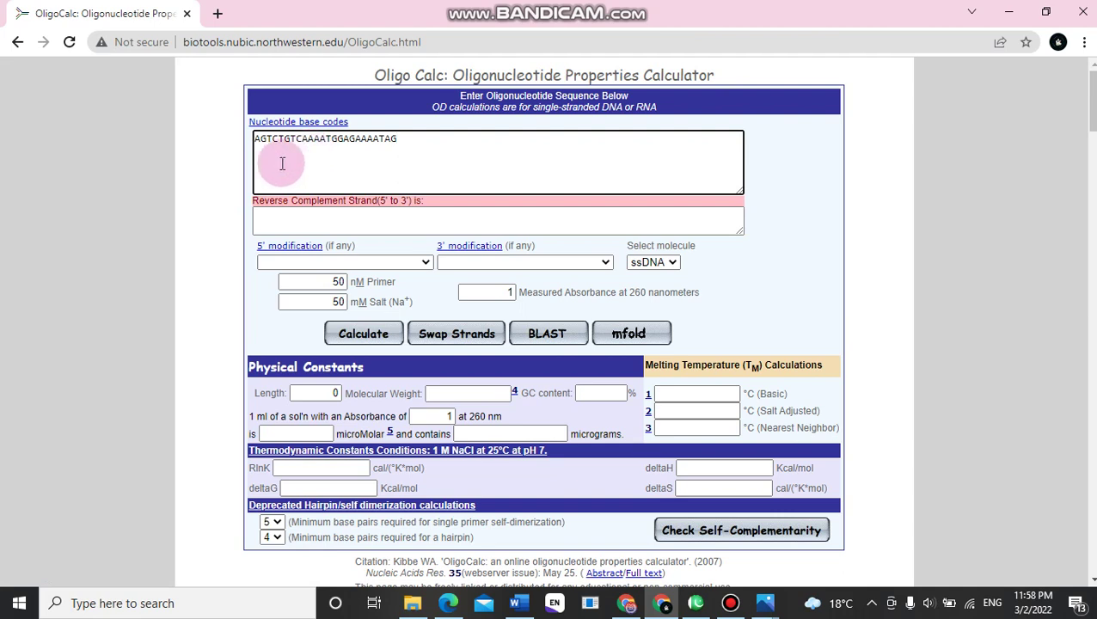
{"action": "left_click", "coordinate": [362, 335]}
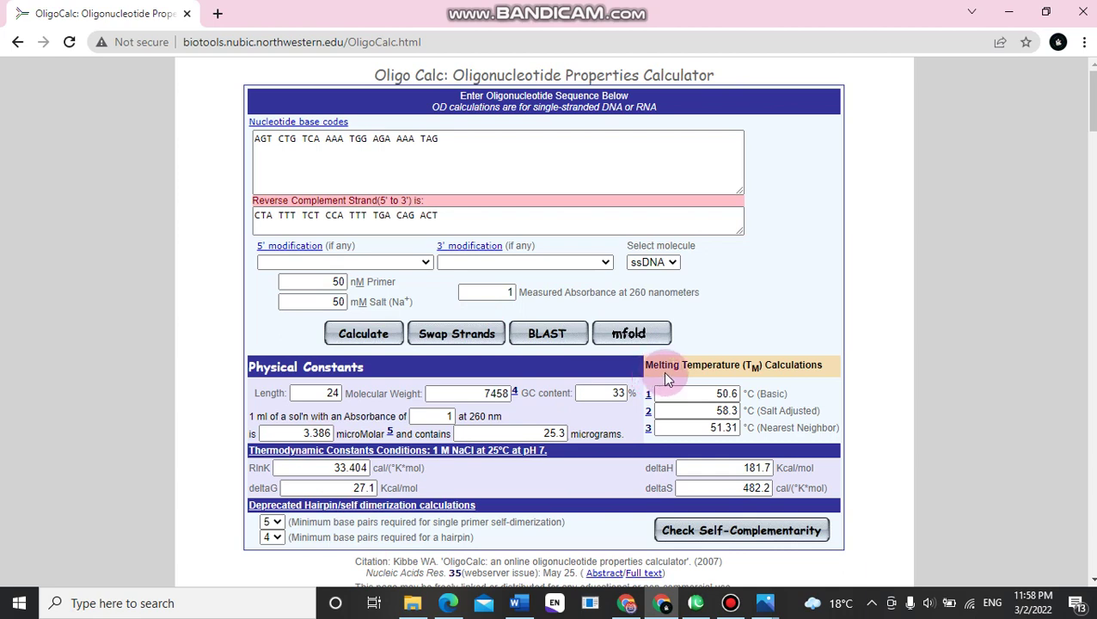
{"action": "left_click", "coordinate": [717, 391]}
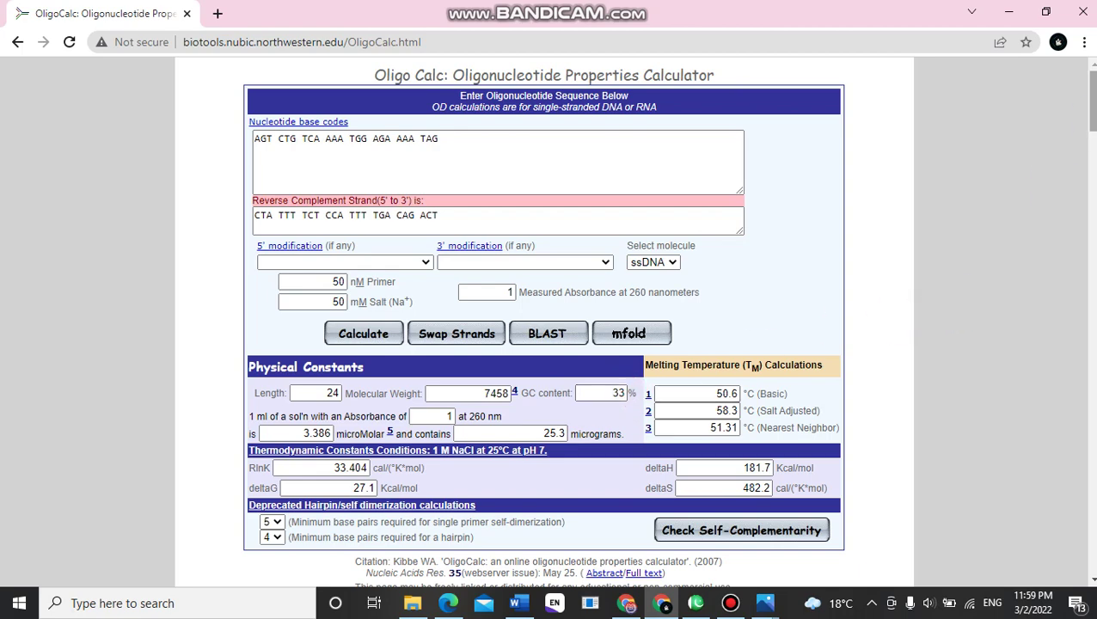
Check the primer's self-complementarity, view the hairpin example uhs.png in Photos for comparison, and close the report window.
{"action": "scroll", "coordinate": [946, 344], "scroll_direction": "down", "scroll_amount": 3}
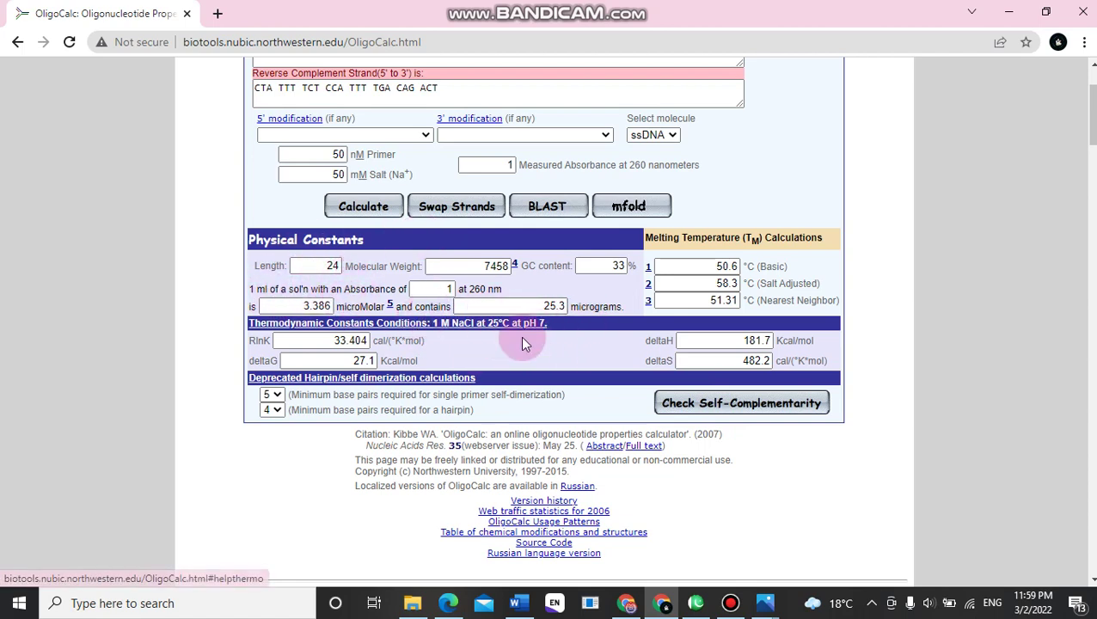
{"action": "left_click", "coordinate": [750, 414]}
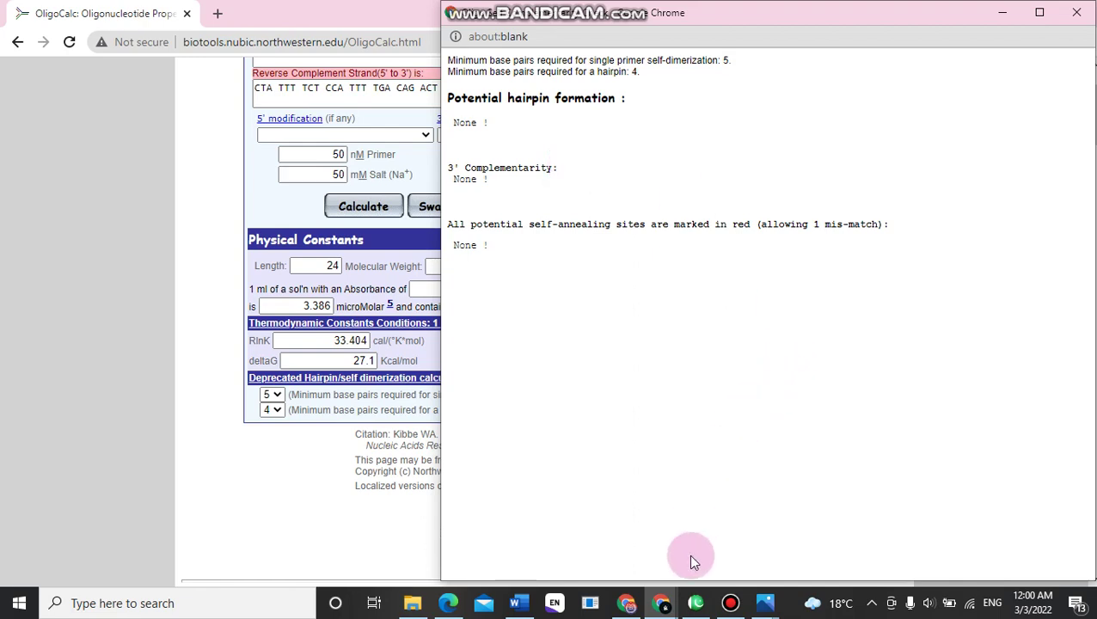
{"action": "mouse_move", "coordinate": [764, 602]}
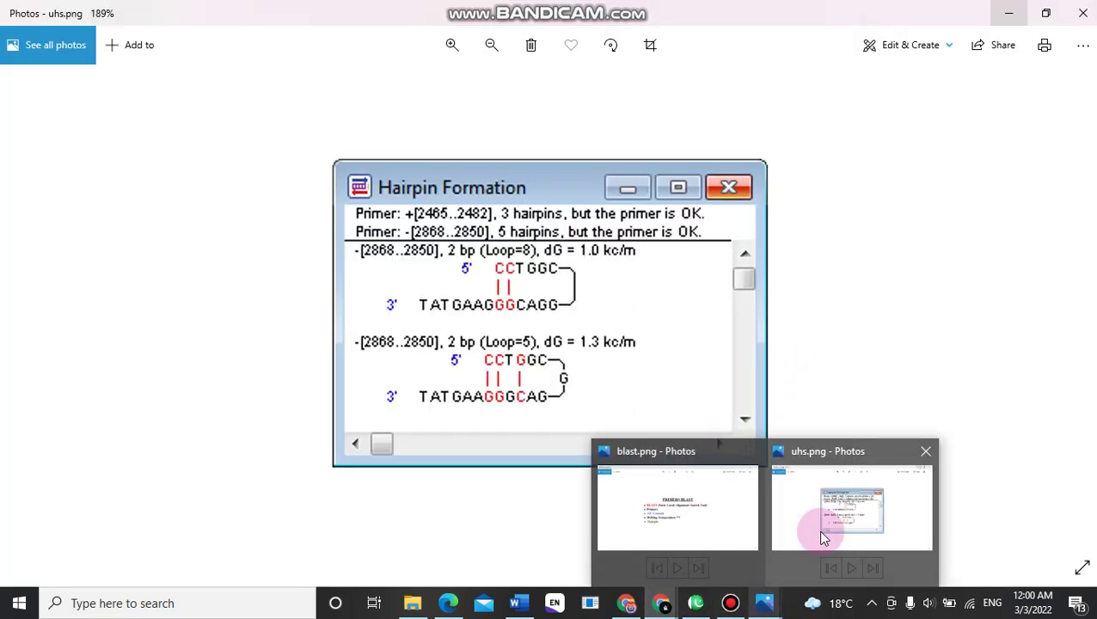
{"action": "left_click", "coordinate": [825, 528]}
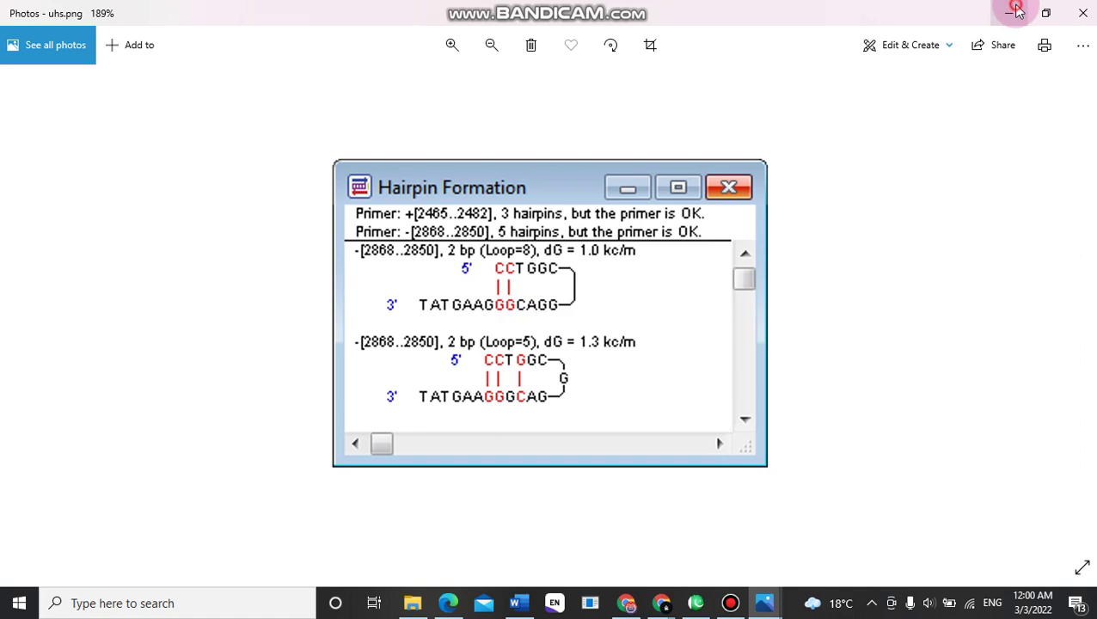
{"action": "left_click", "coordinate": [1013, 13]}
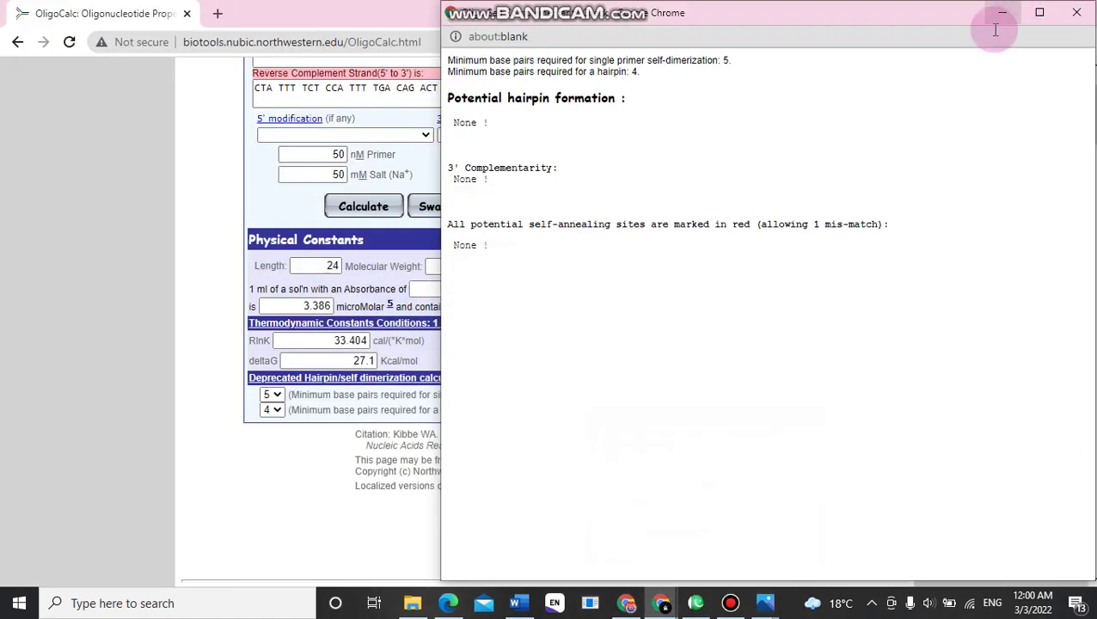
{"action": "left_click", "coordinate": [1076, 12]}
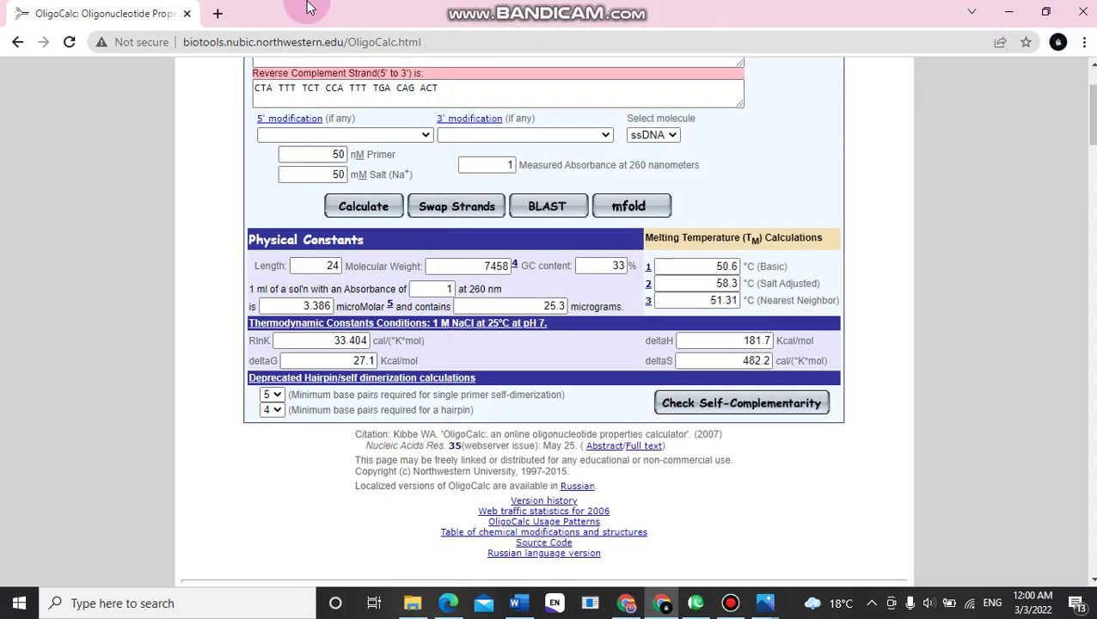
Search for "ncbi blast" in a new browser tab and open the BLAST: Basic Local Alignment Search Tool site.
{"action": "left_click", "coordinate": [216, 14]}
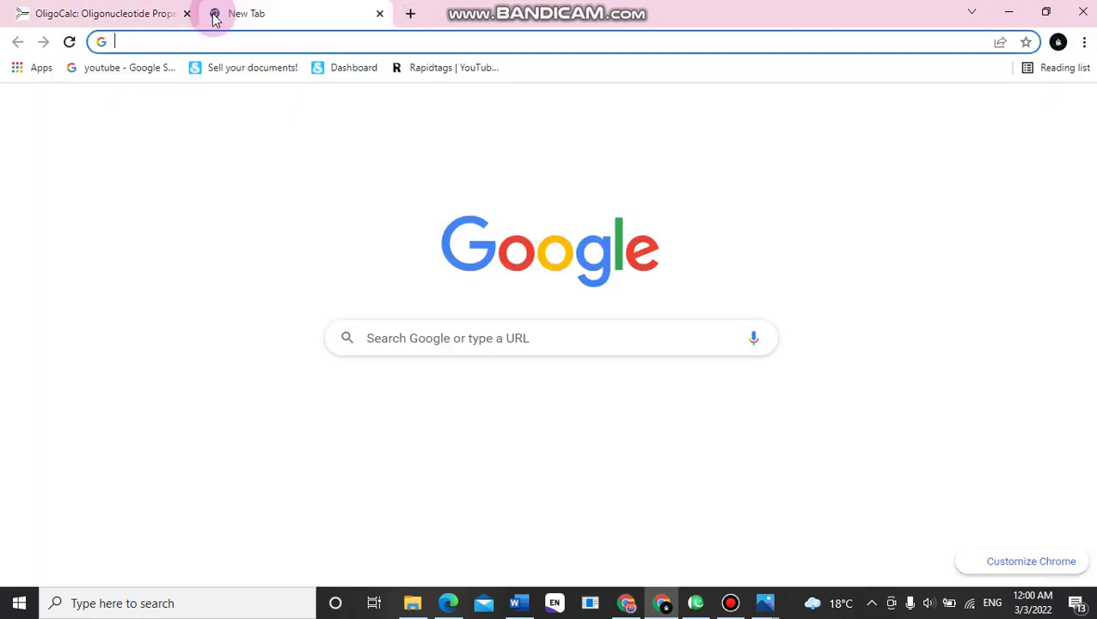
{"action": "left_click", "coordinate": [200, 41]}
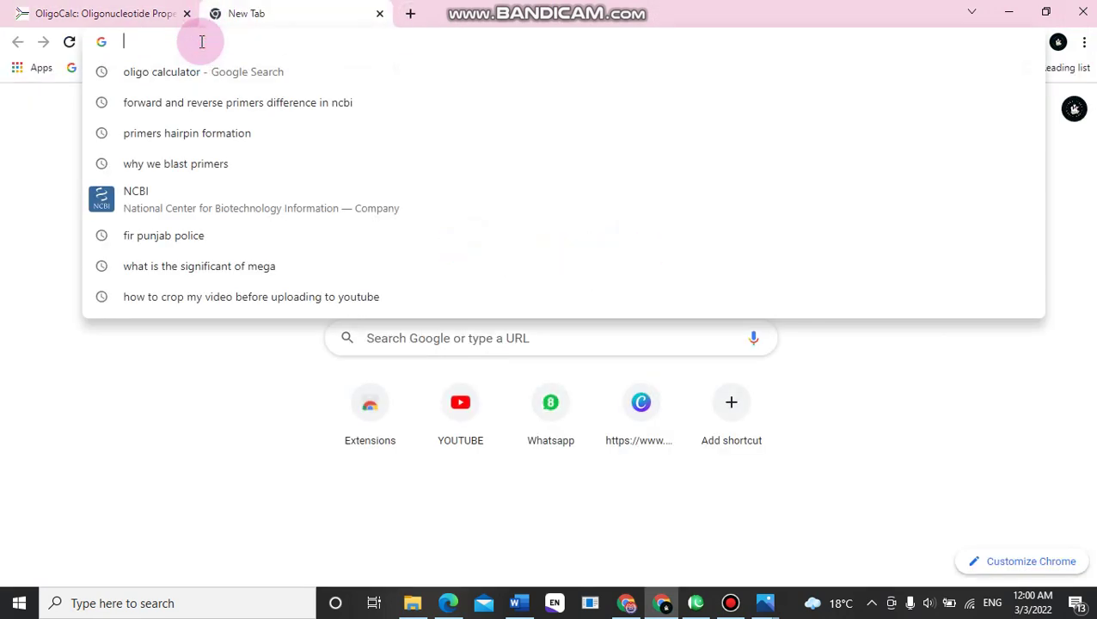
{"action": "type", "text": "ncbi"}
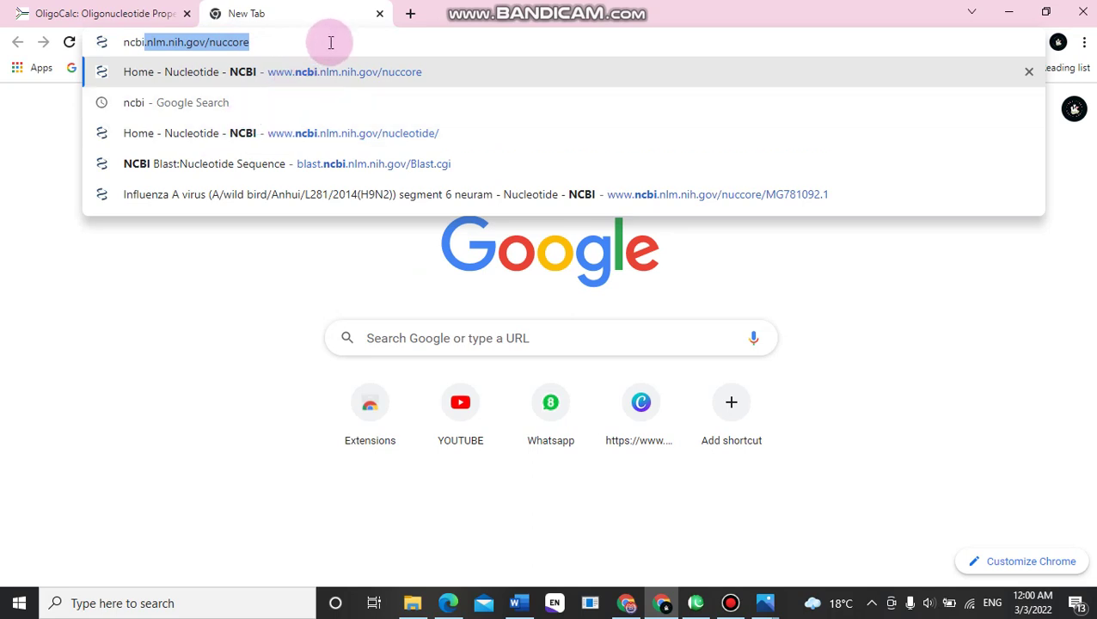
{"action": "type", "text": "bl"}
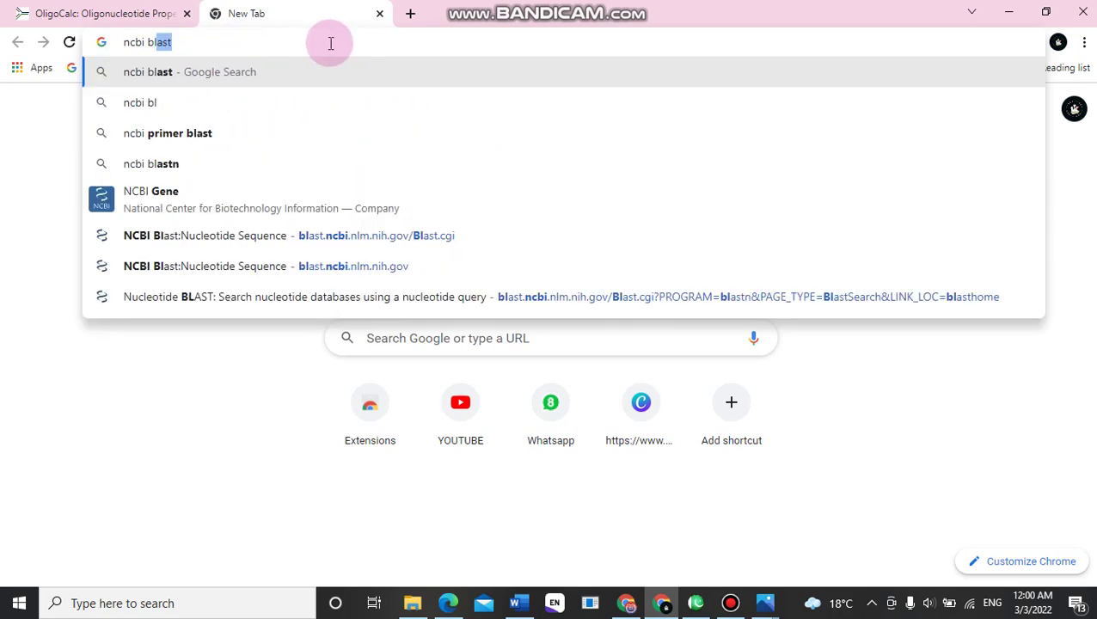
{"action": "type", "text": "ast"}
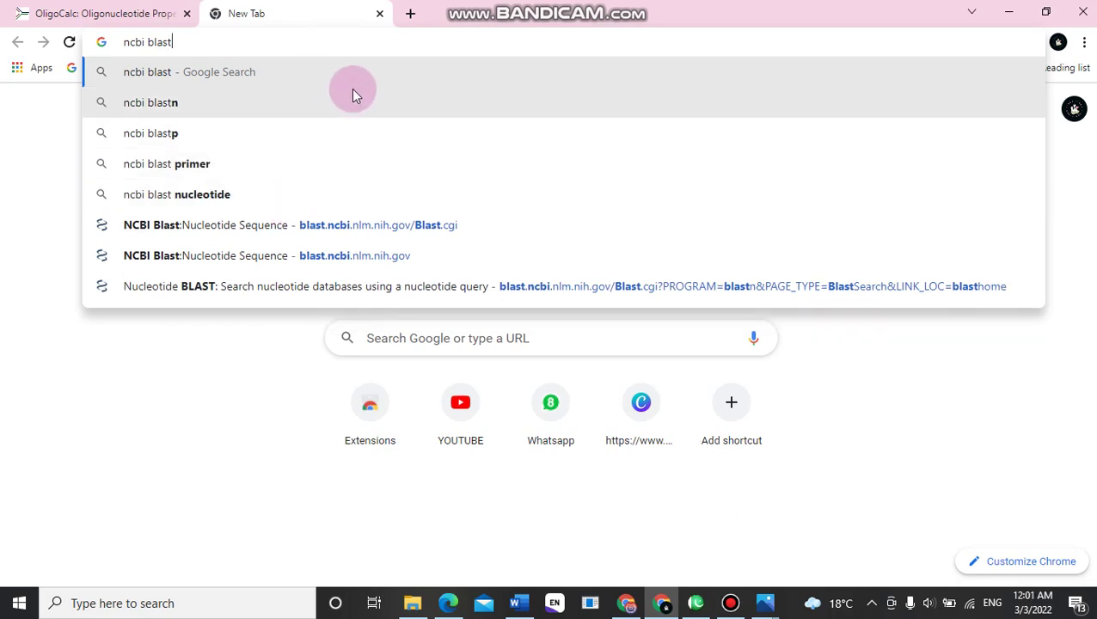
{"action": "left_click", "coordinate": [367, 73]}
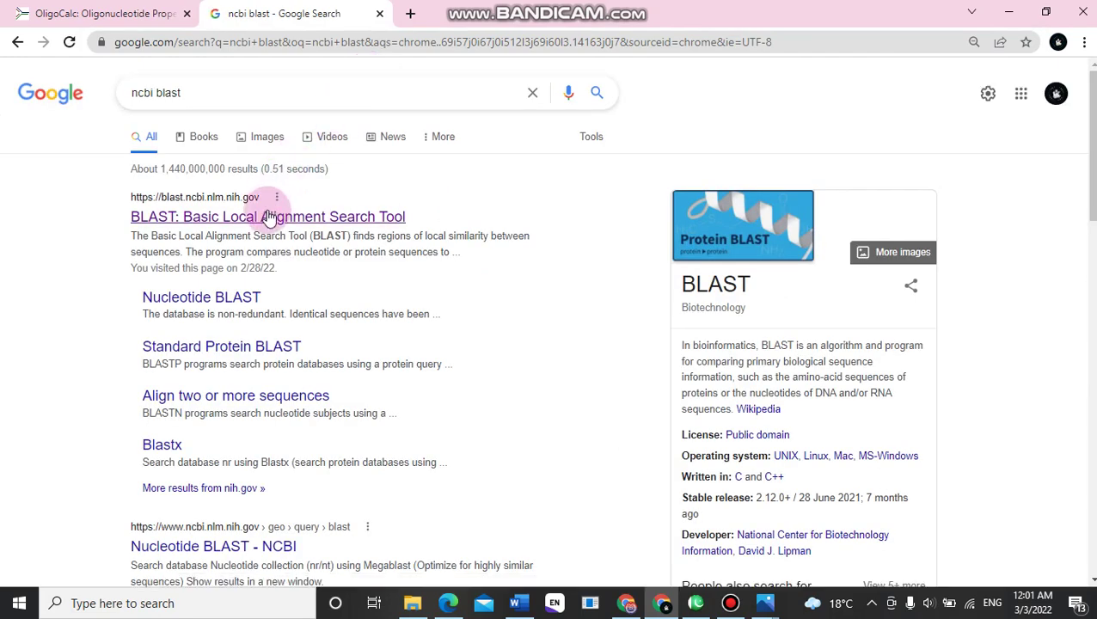
{"action": "left_click", "coordinate": [268, 218]}
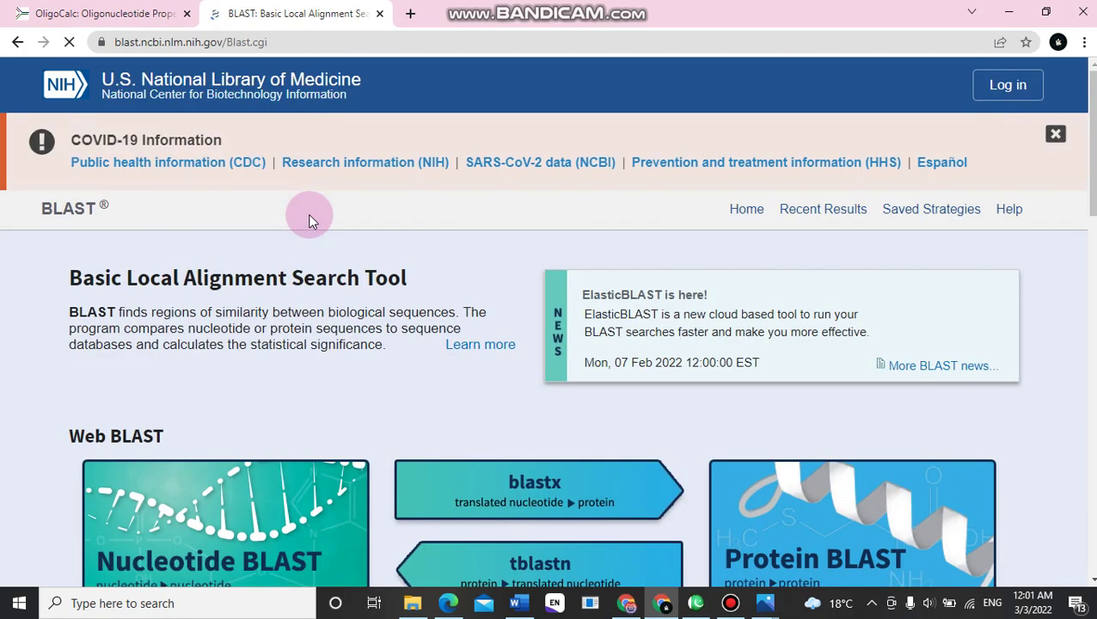
Open Nucleotide BLAST and enter AGTCTGTCAAAATGGAGAAAATAG as the query sequence.
{"action": "scroll", "coordinate": [647, 239], "scroll_direction": "down", "scroll_amount": 3}
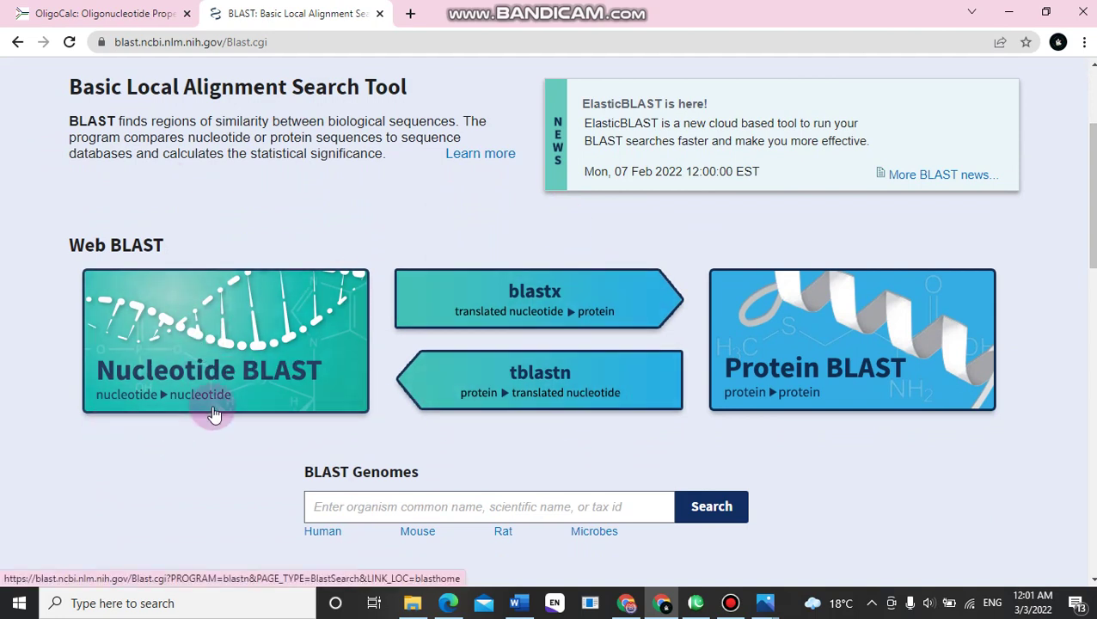
{"action": "left_click", "coordinate": [226, 346]}
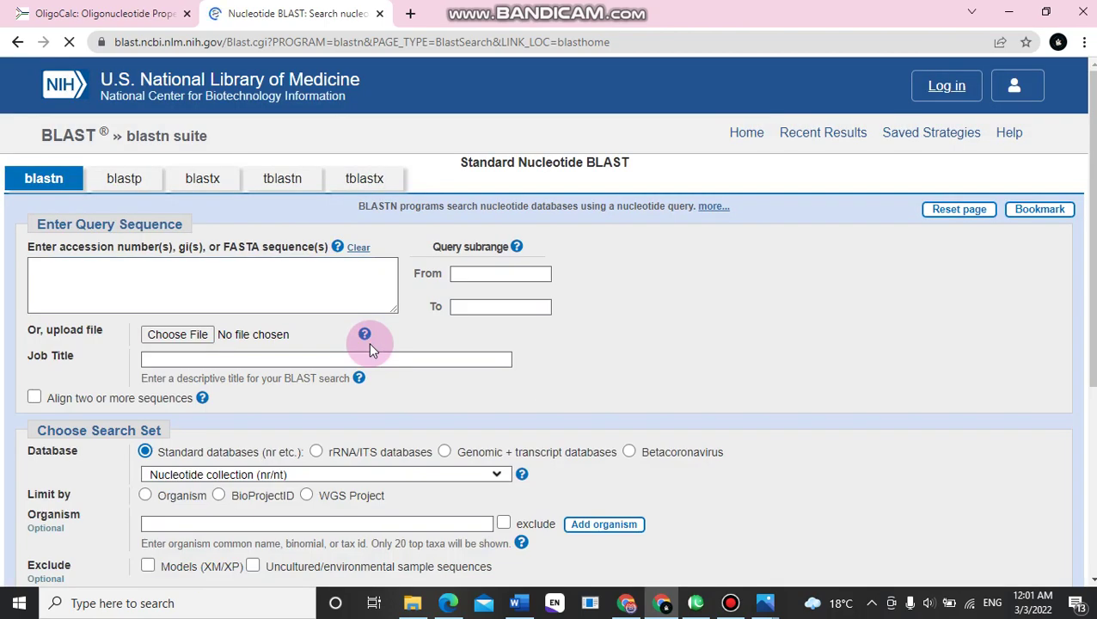
{"action": "left_click", "coordinate": [339, 277]}
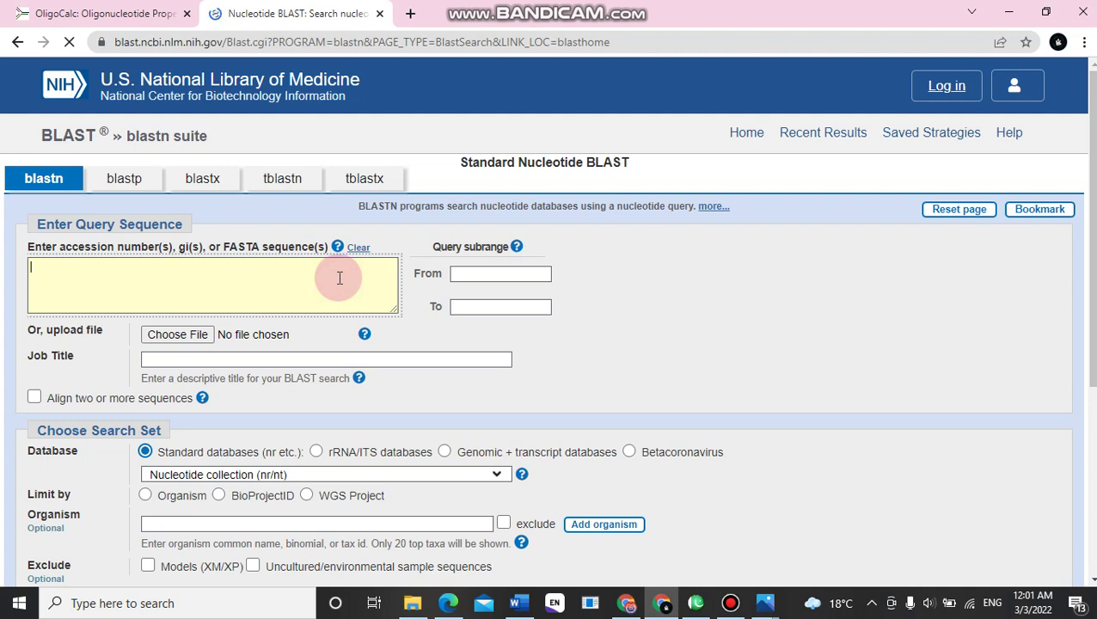
{"action": "type", "text": "AGTCTGTCAAAATGGAGAAAATAG"}
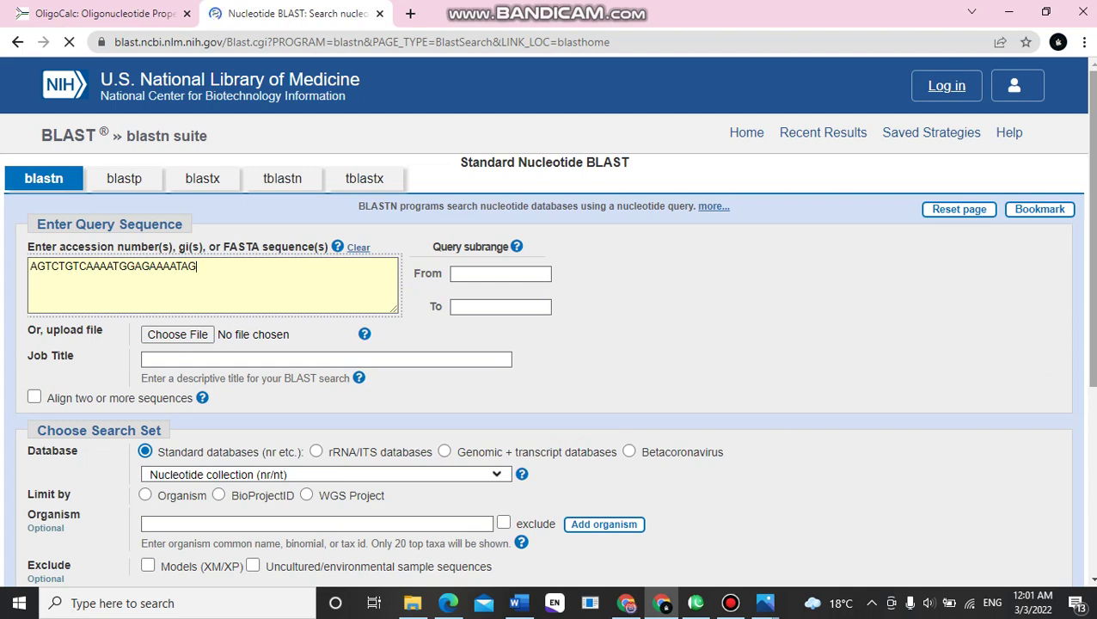
Run the BLAST search with results shown in a new window and view the sequences producing significant alignments.
{"action": "scroll", "coordinate": [550, 322], "scroll_direction": "down", "scroll_amount": 6}
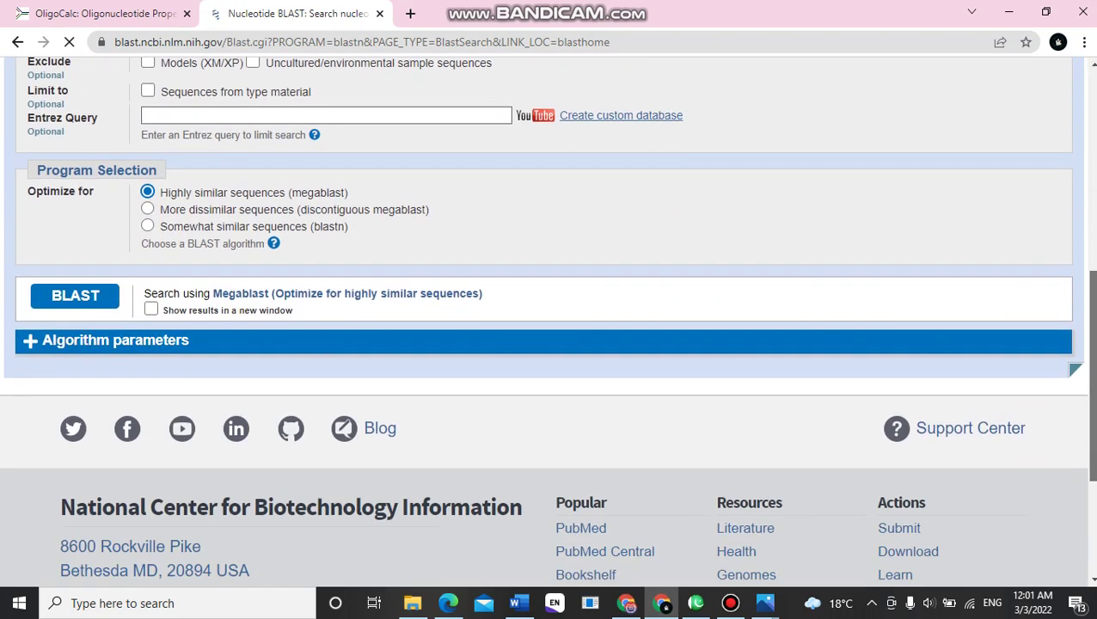
{"action": "left_click_drag", "start_coordinate": [1093, 376], "coordinate": [1093, 384]}
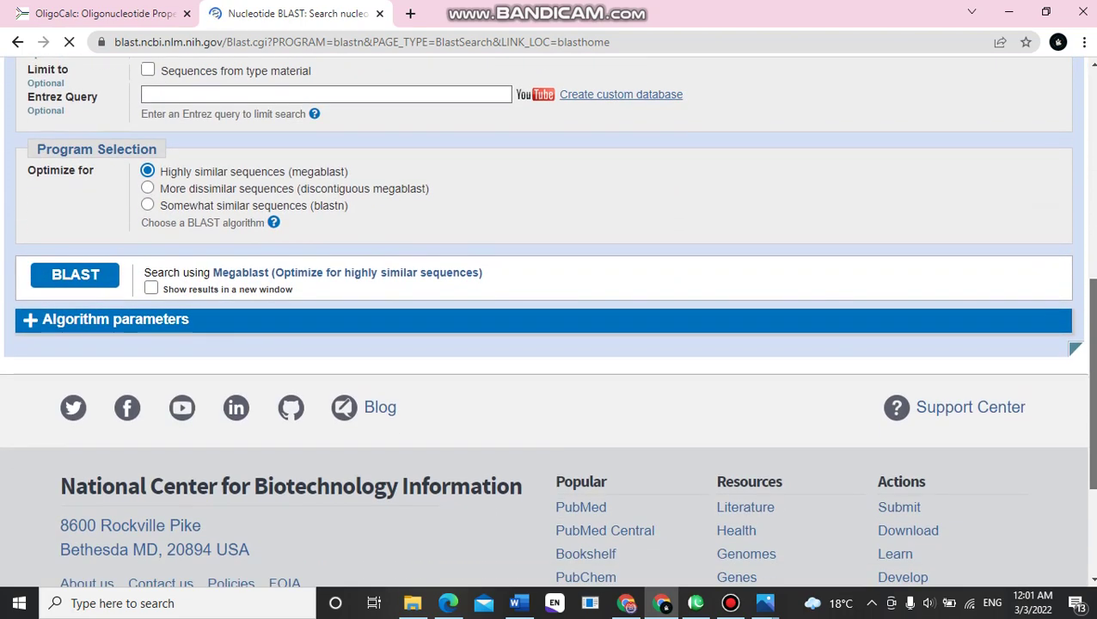
{"action": "left_click", "coordinate": [151, 288]}
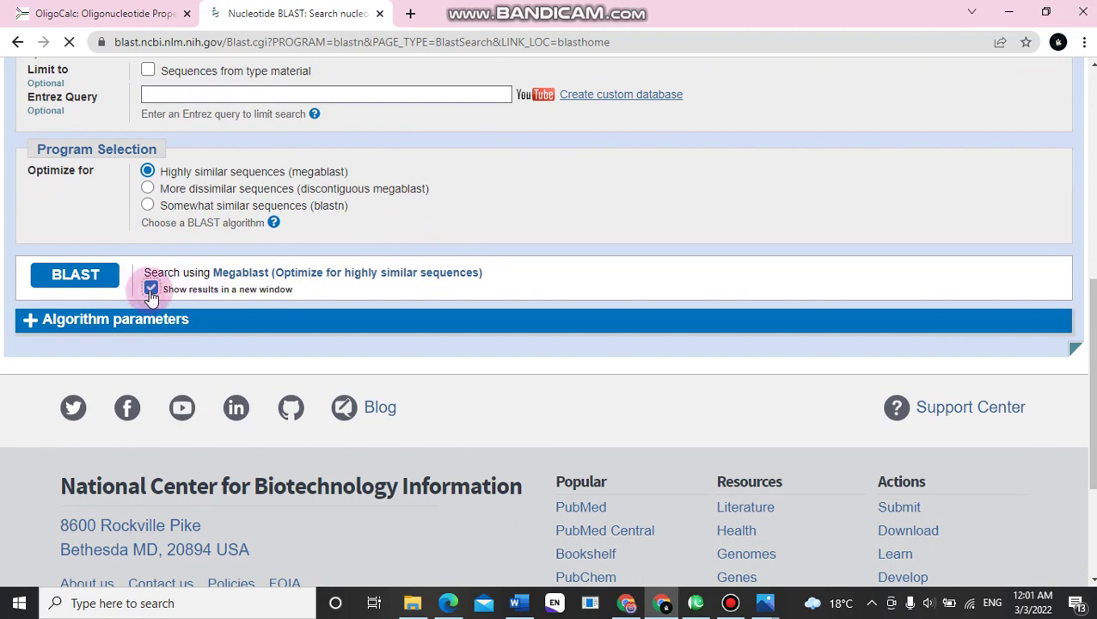
{"action": "left_click", "coordinate": [84, 282]}
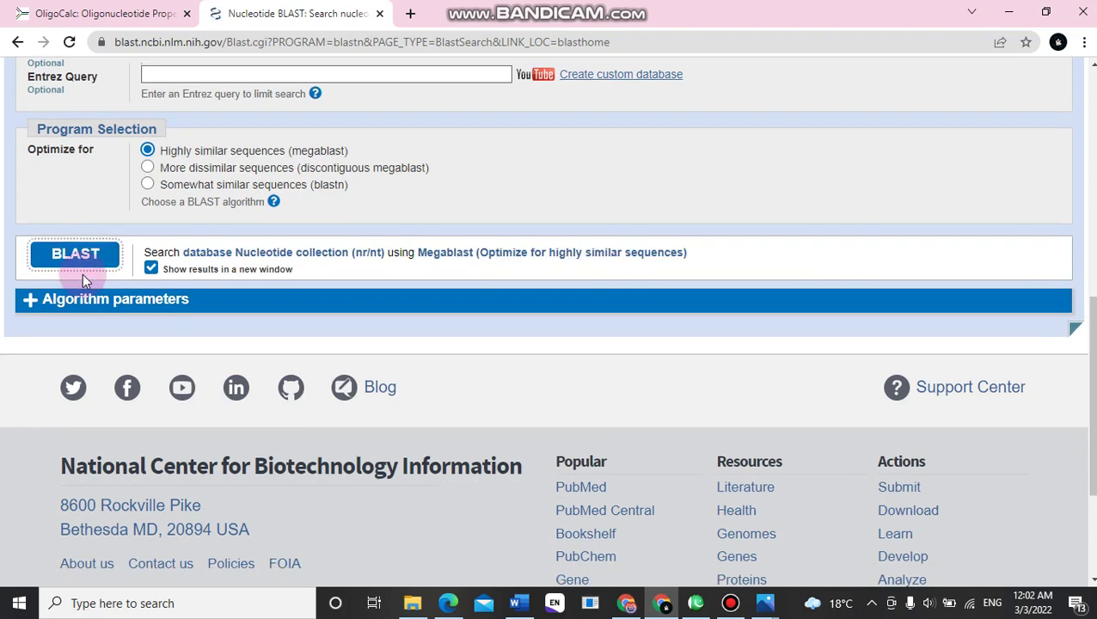
{"action": "left_click", "coordinate": [98, 256]}
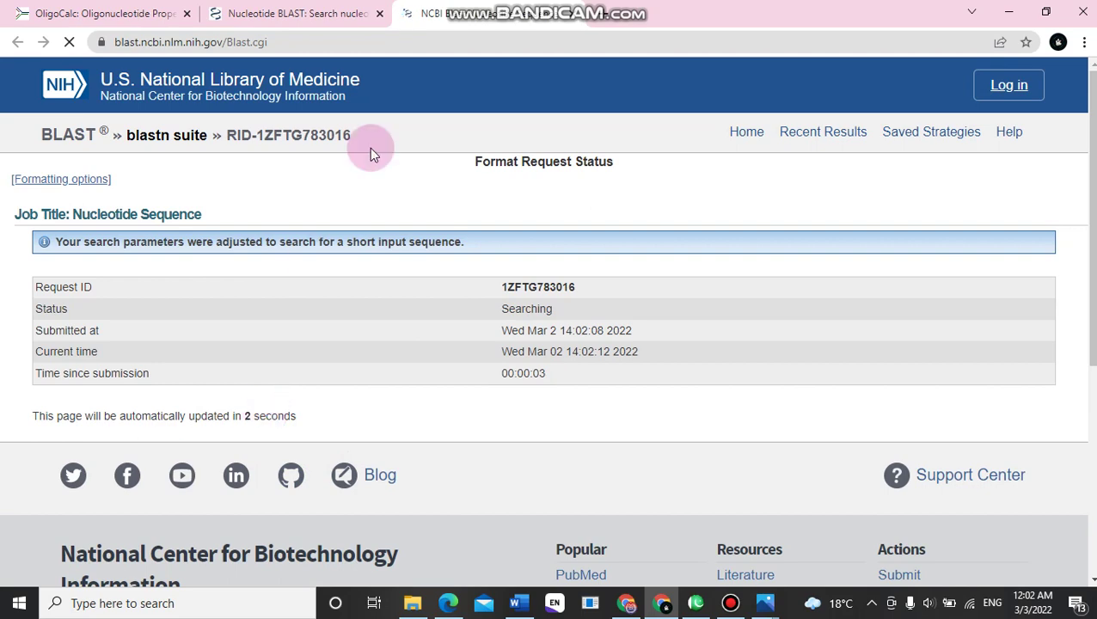
{"action": "mouse_move", "coordinate": [503, 9]}
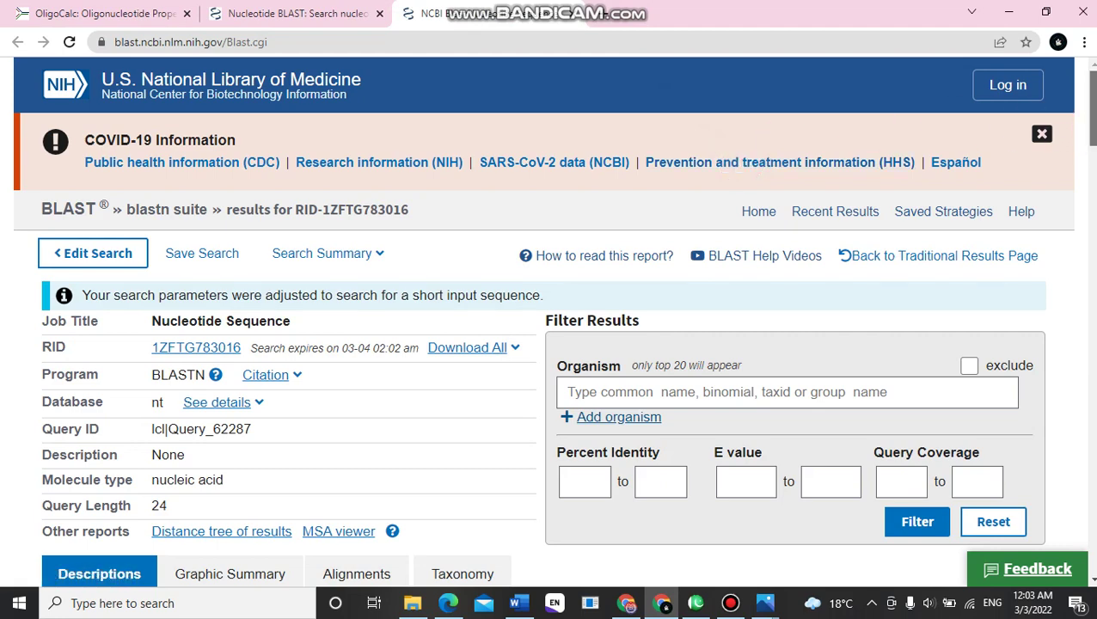
{"action": "scroll", "coordinate": [1092, 112], "scroll_direction": "down", "scroll_amount": 2}
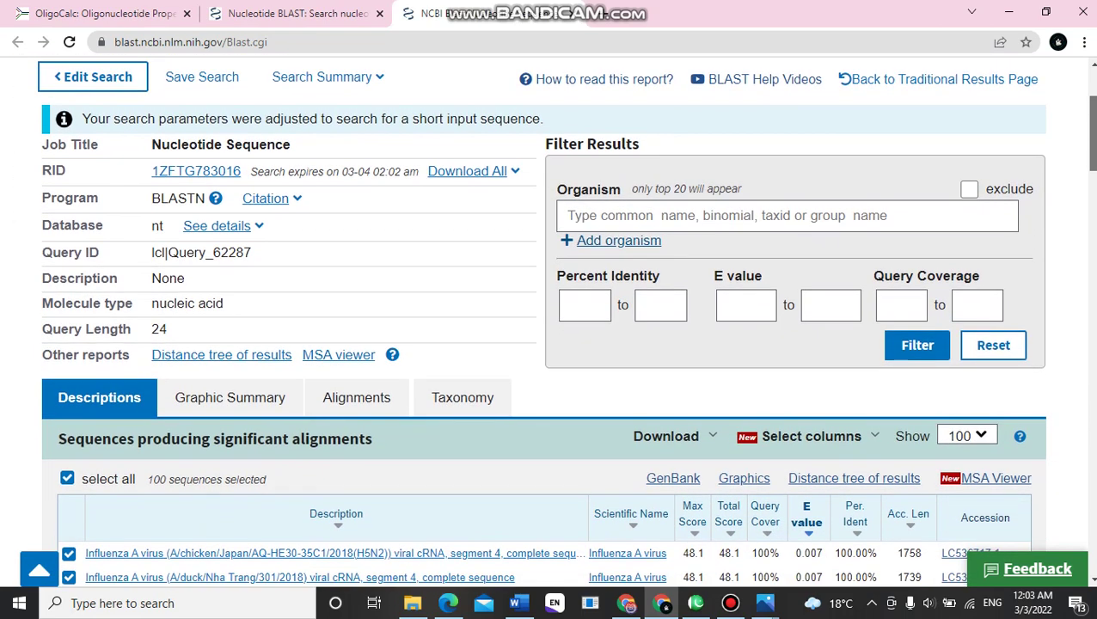
{"action": "scroll", "coordinate": [540, 321], "scroll_direction": "down", "scroll_amount": 1}
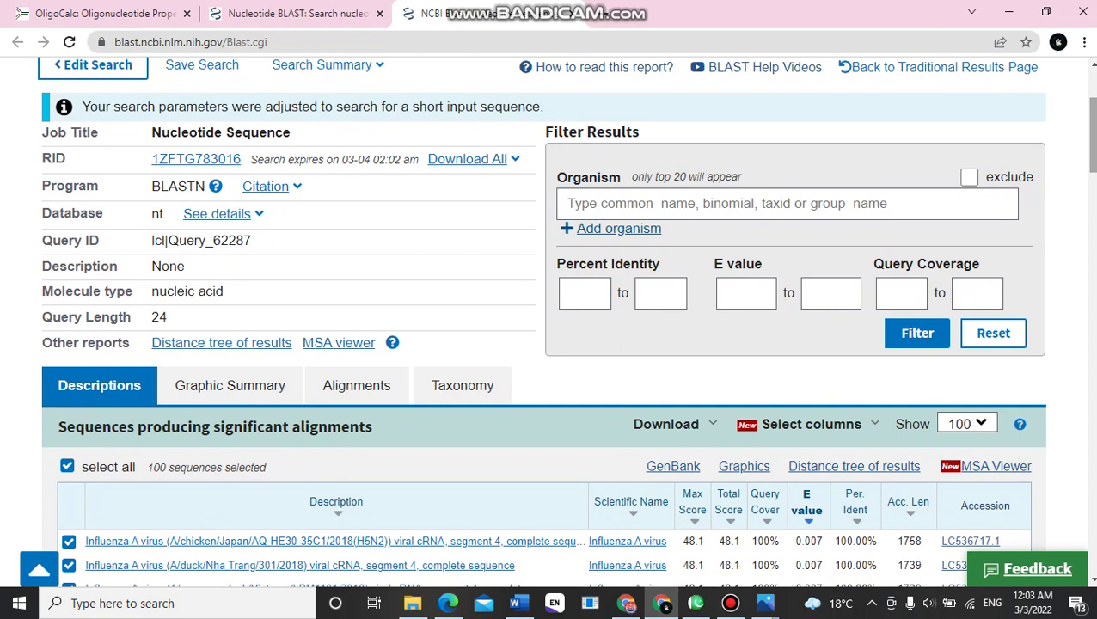
Review the scores, query cover, E values and percent identity of the matching sequences, and view the graphic summary of the hits.
{"action": "scroll", "coordinate": [1092, 137], "scroll_direction": "down", "scroll_amount": 2}
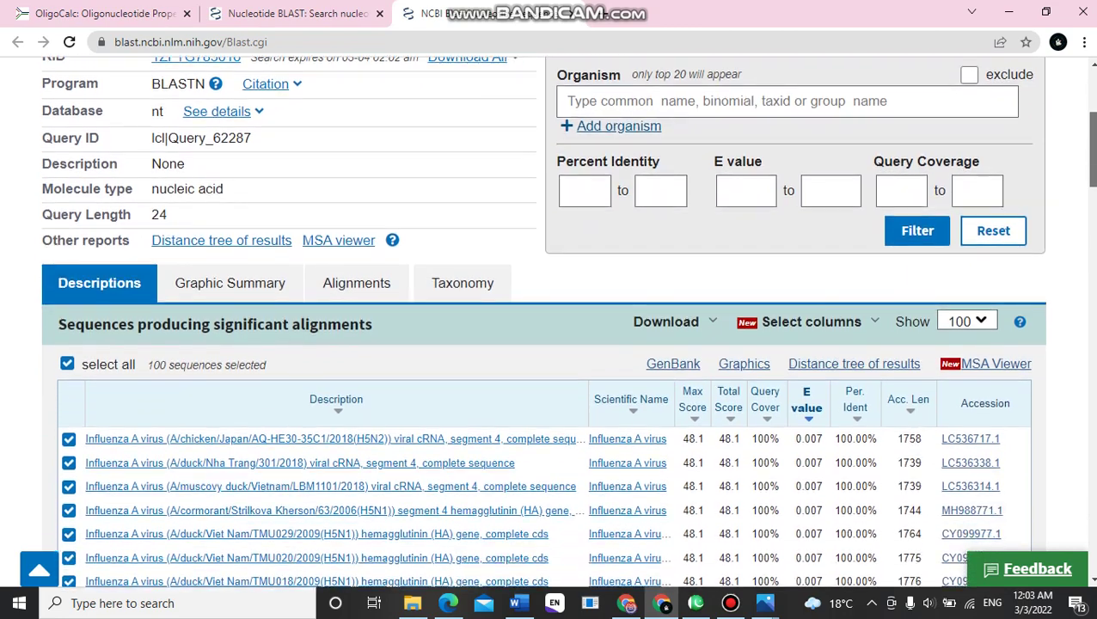
{"action": "scroll", "coordinate": [1090, 172], "scroll_direction": "down", "scroll_amount": 3}
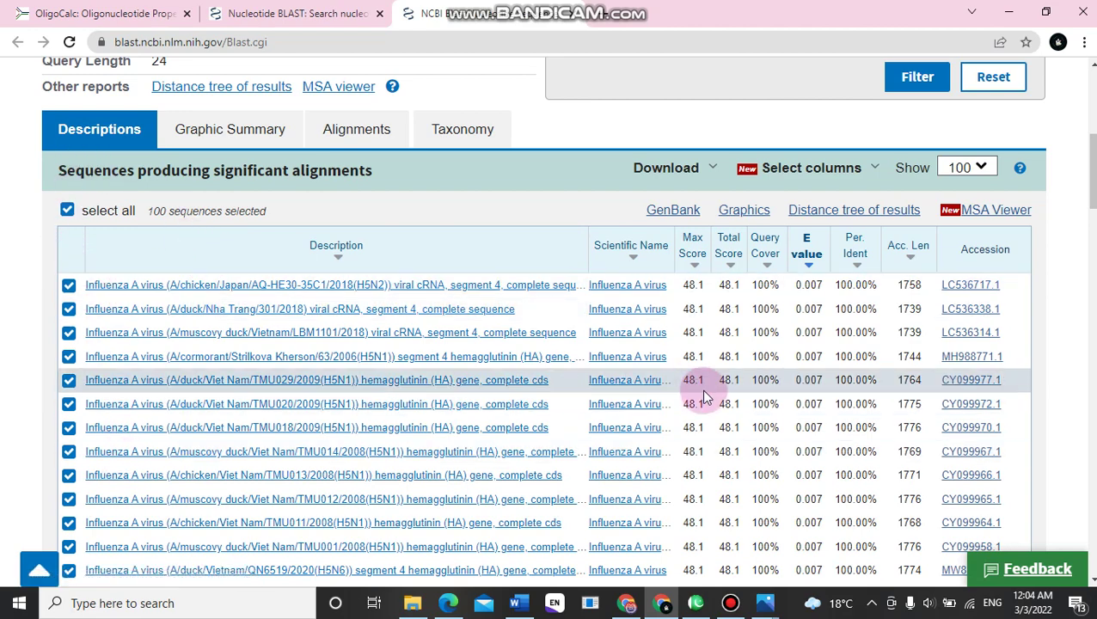
{"action": "mouse_move", "coordinate": [1092, 180]}
{"action": "left_mouse_down"}
{"action": "mouse_move", "coordinate": [1092, 419]}
{"action": "mouse_move", "coordinate": [1092, 131]}
{"action": "mouse_move", "coordinate": [1092, 159]}
{"action": "left_mouse_up"}
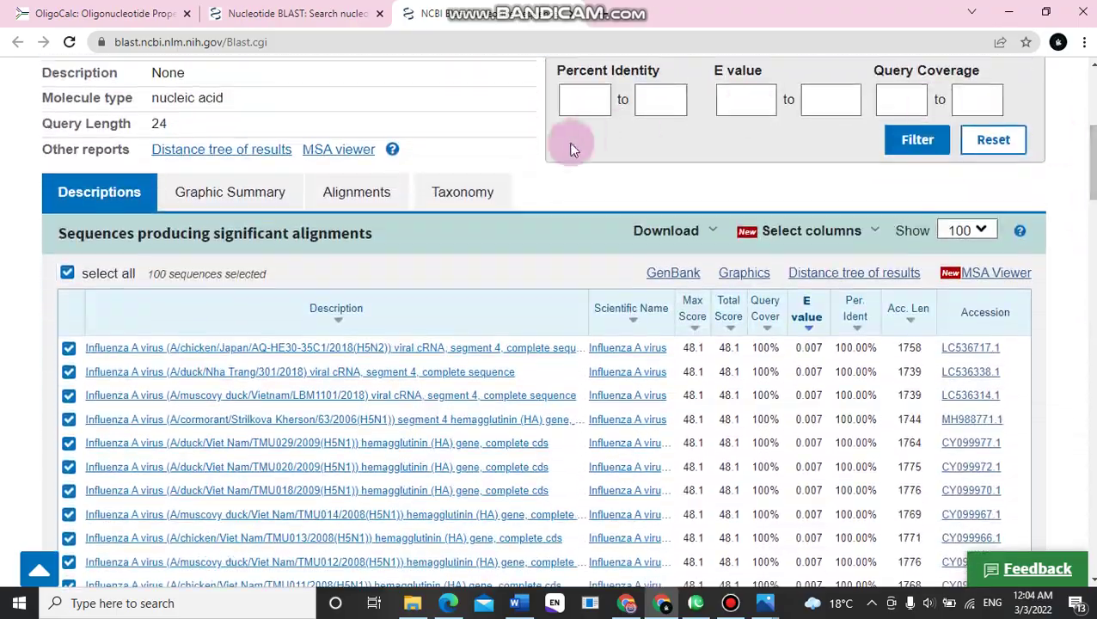
{"action": "left_click", "coordinate": [259, 195]}
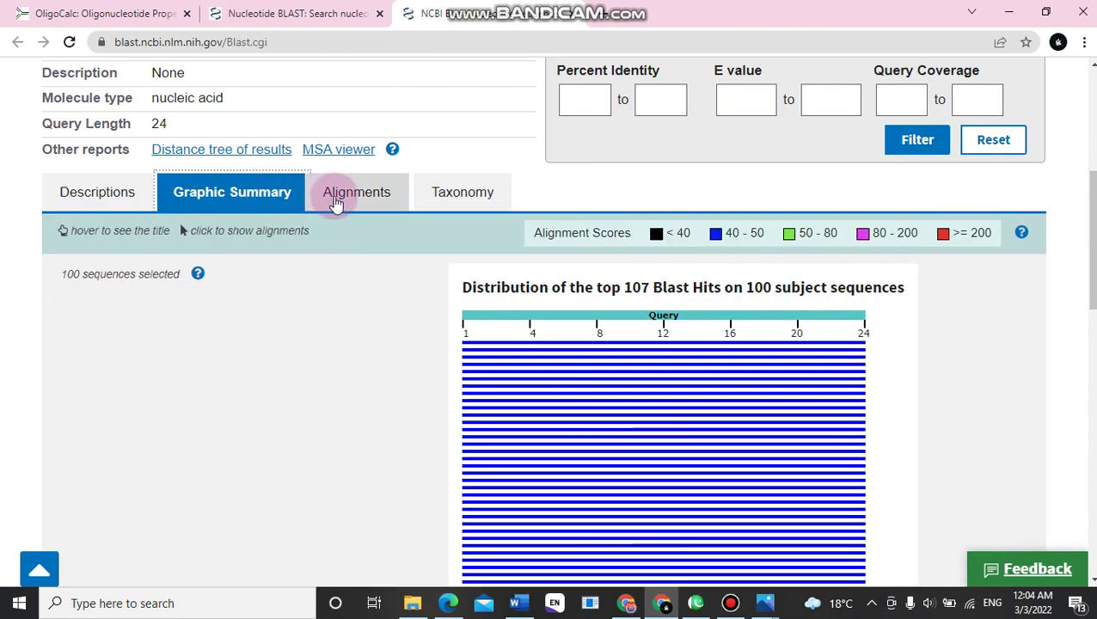
View the pairwise alignments and examine how the primer query matches the listed Influenza A virus sequences.
{"action": "left_click", "coordinate": [337, 202]}
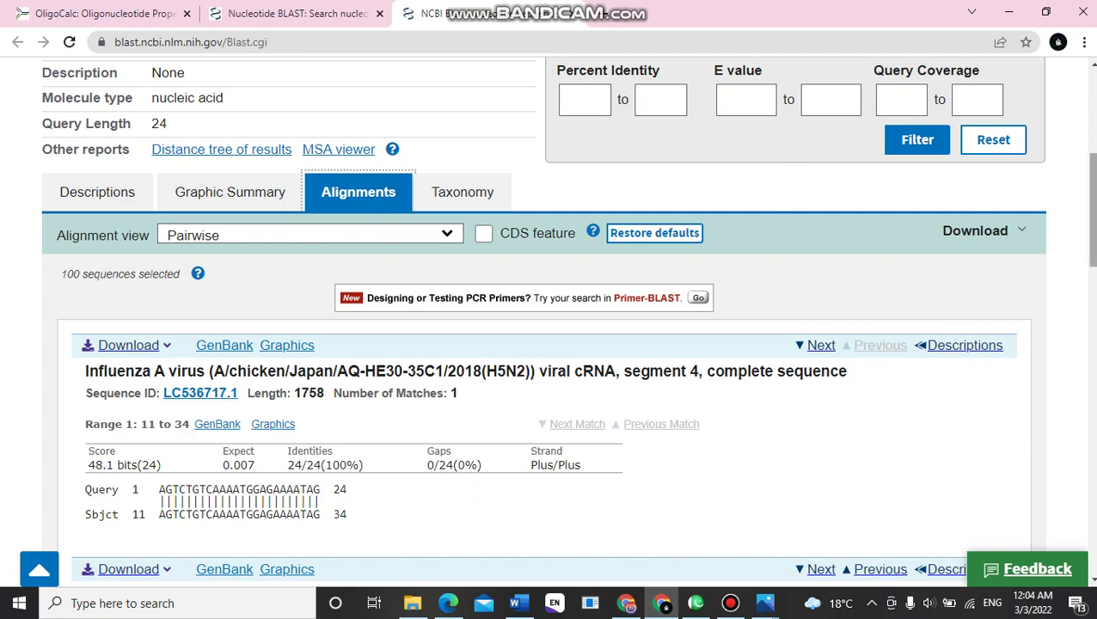
{"action": "scroll", "coordinate": [550, 321], "scroll_direction": "down", "scroll_amount": 2}
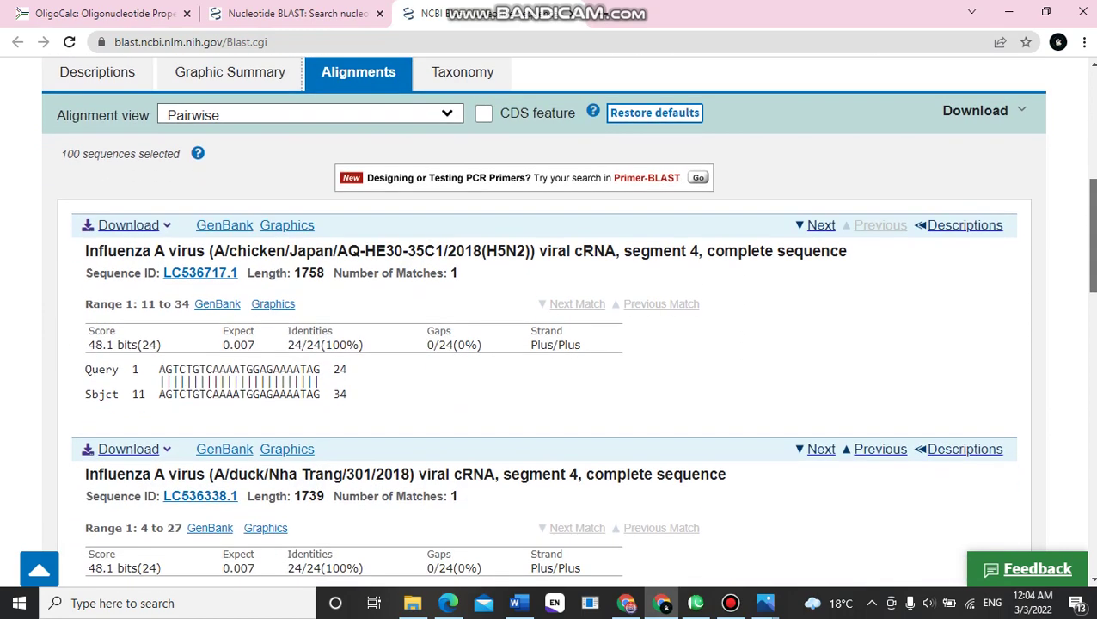
{"action": "scroll", "coordinate": [550, 321], "scroll_direction": "down", "scroll_amount": 1}
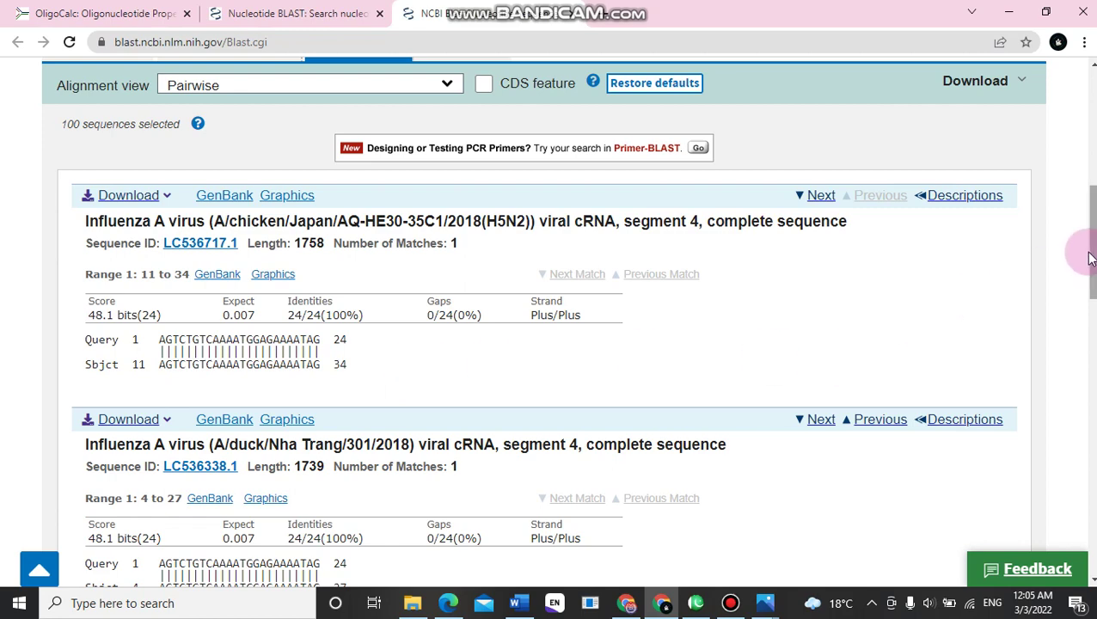
{"action": "left_click_drag", "start_coordinate": [1093, 242], "coordinate": [1093, 406]}
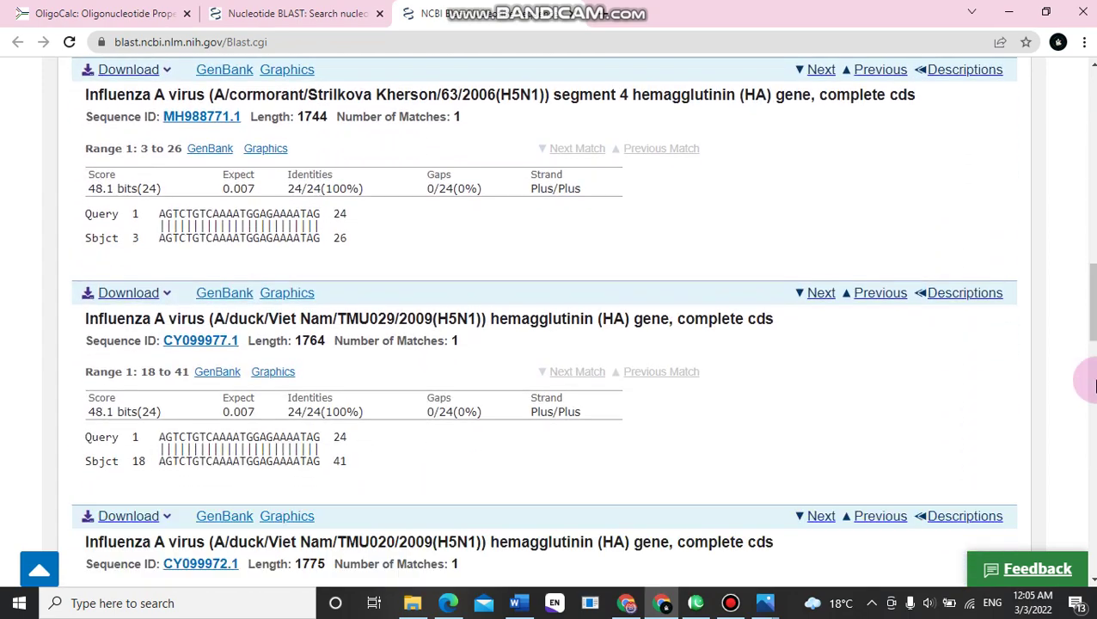
{"action": "left_click_drag", "start_coordinate": [1093, 302], "coordinate": [1092, 179]}
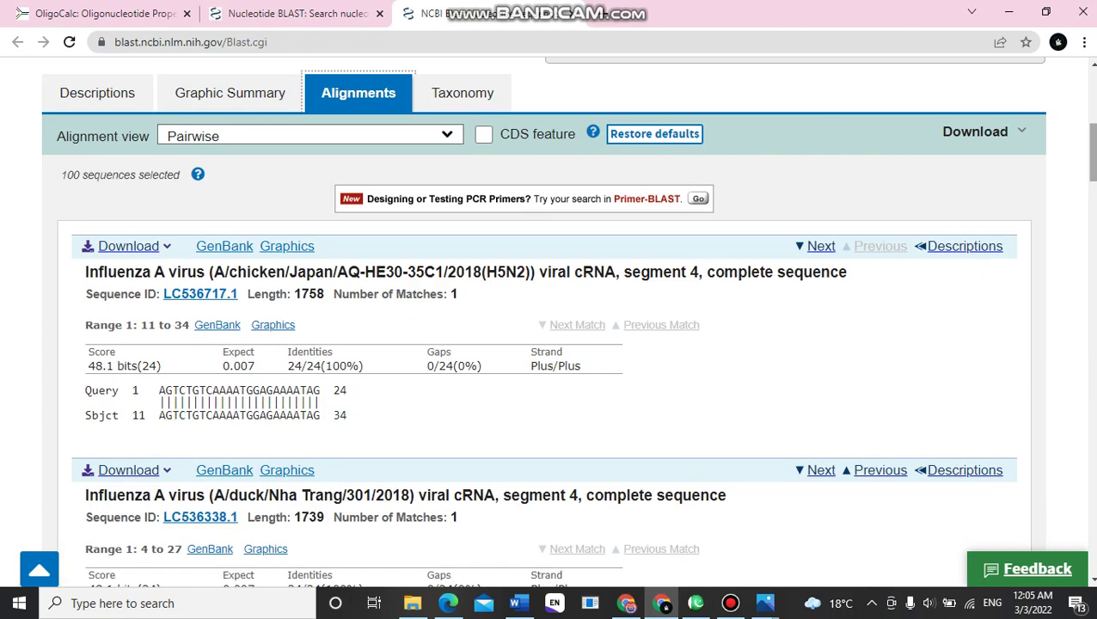
{"action": "left_click_drag", "start_coordinate": [1092, 152], "coordinate": [1093, 165]}
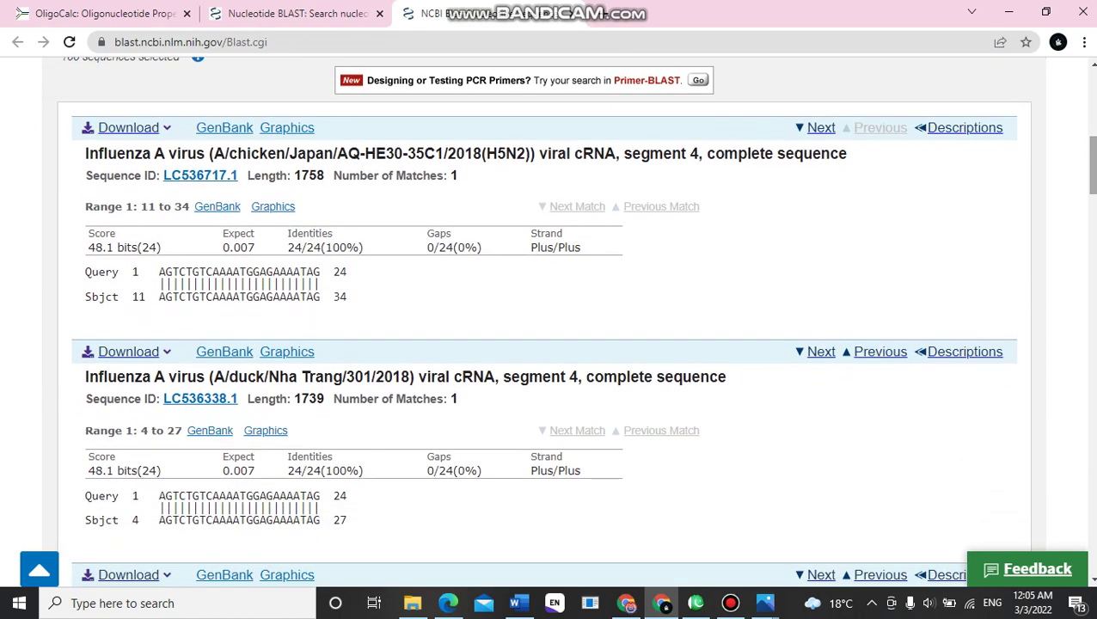